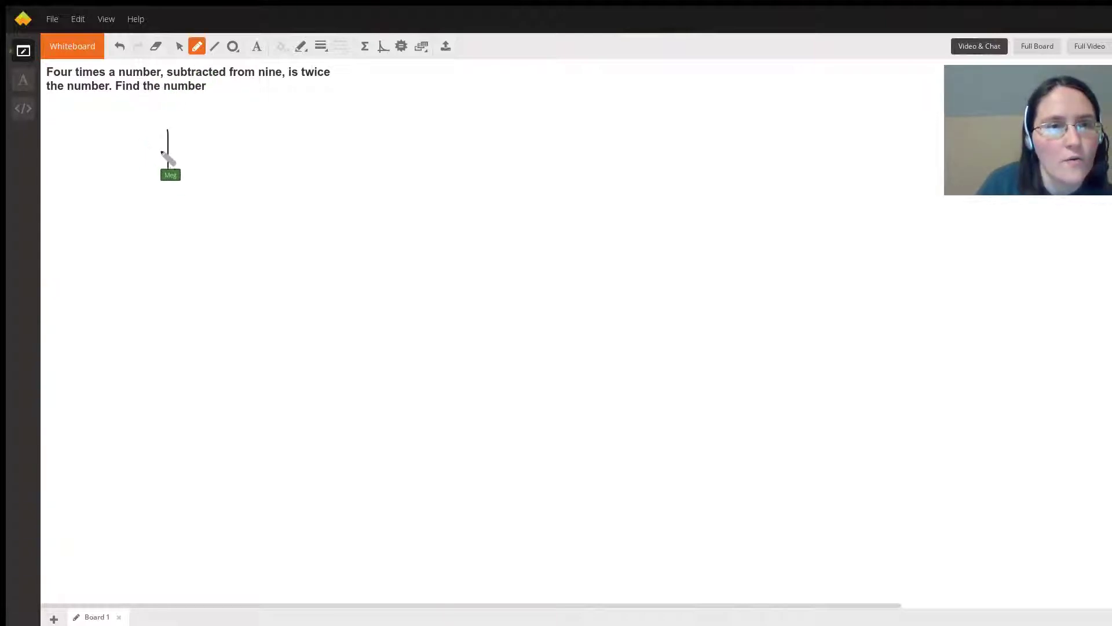
Handwrite the equation 9 − 4n = 2n below the word problem
drag(155, 138, 197, 169)
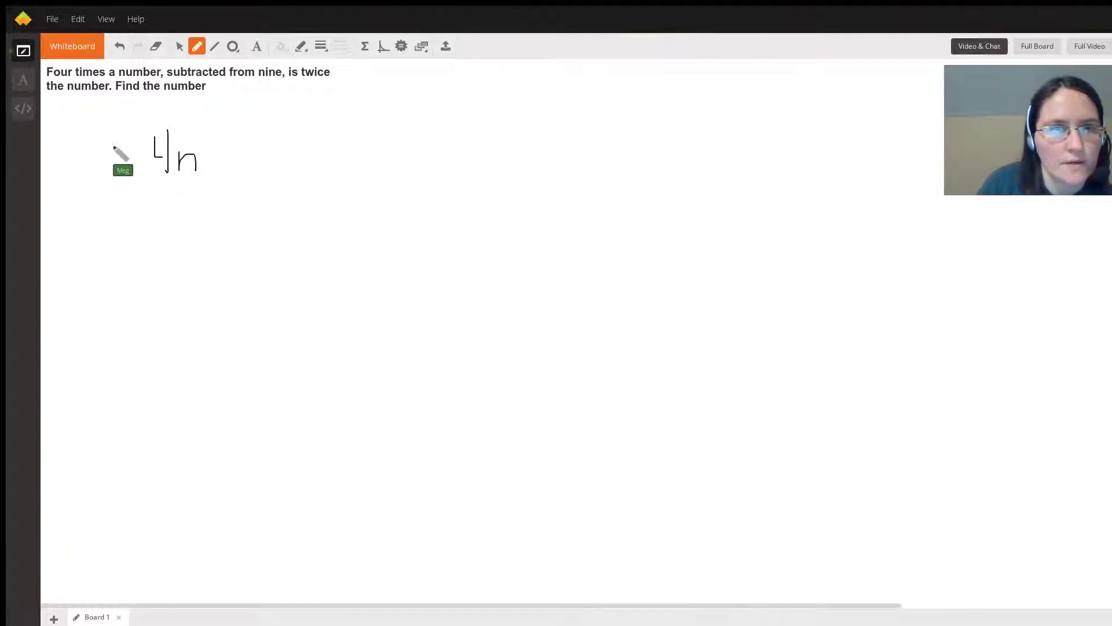
mouse_move(92, 137)
mouse_down()
mouse_move(100, 169)
mouse_move(131, 153)
mouse_up()
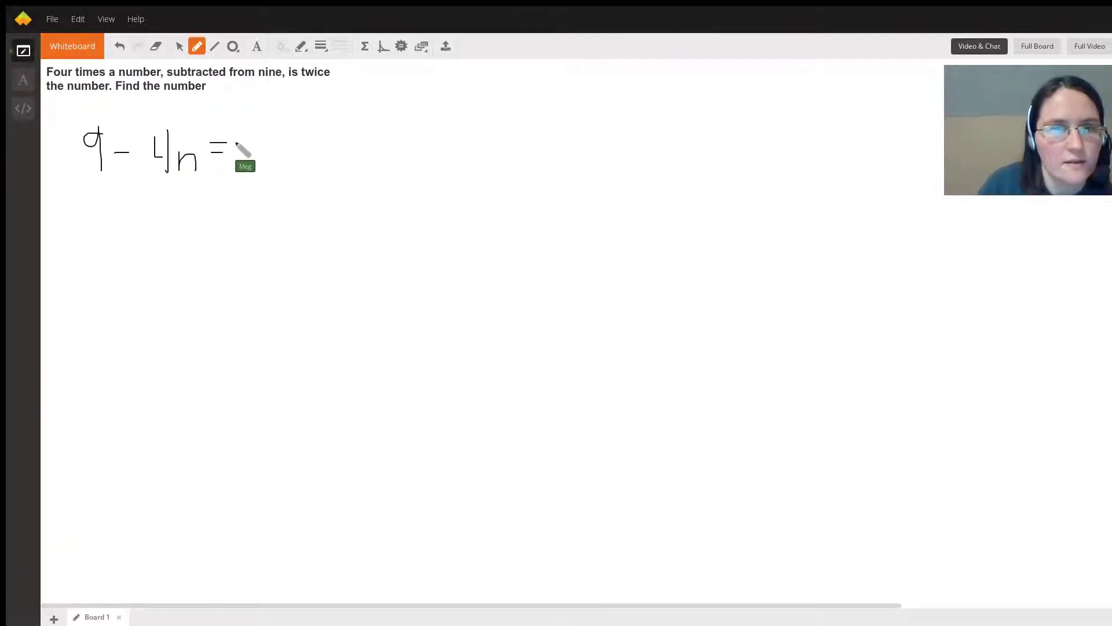
drag(239, 135, 260, 171)
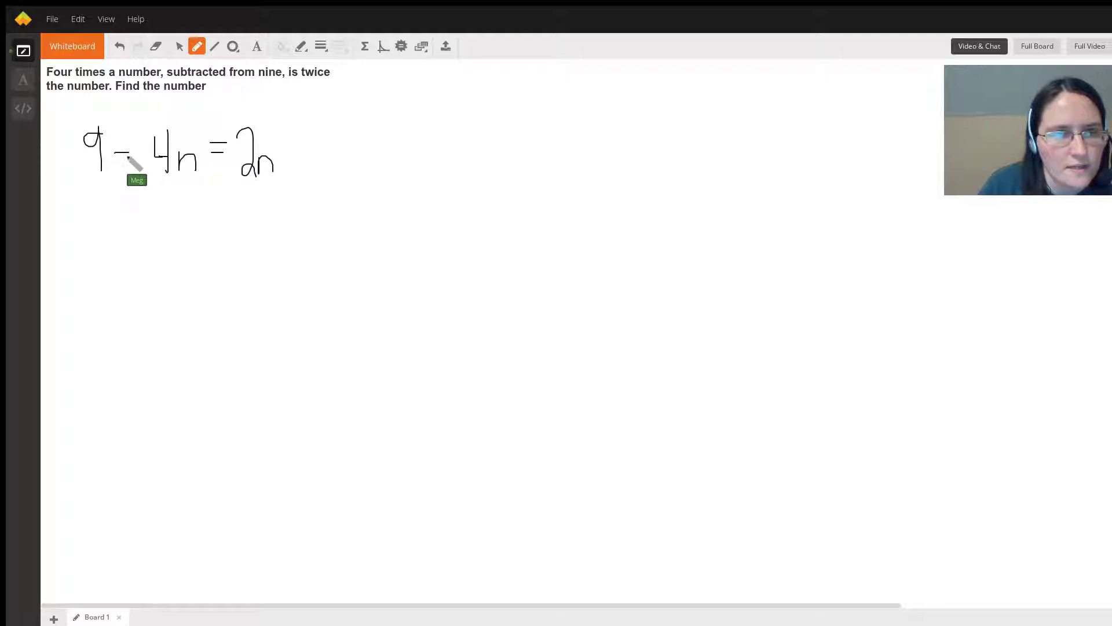
Add +4n under both sides, then write 9/6 = 6n/6
drag(122, 197, 184, 212)
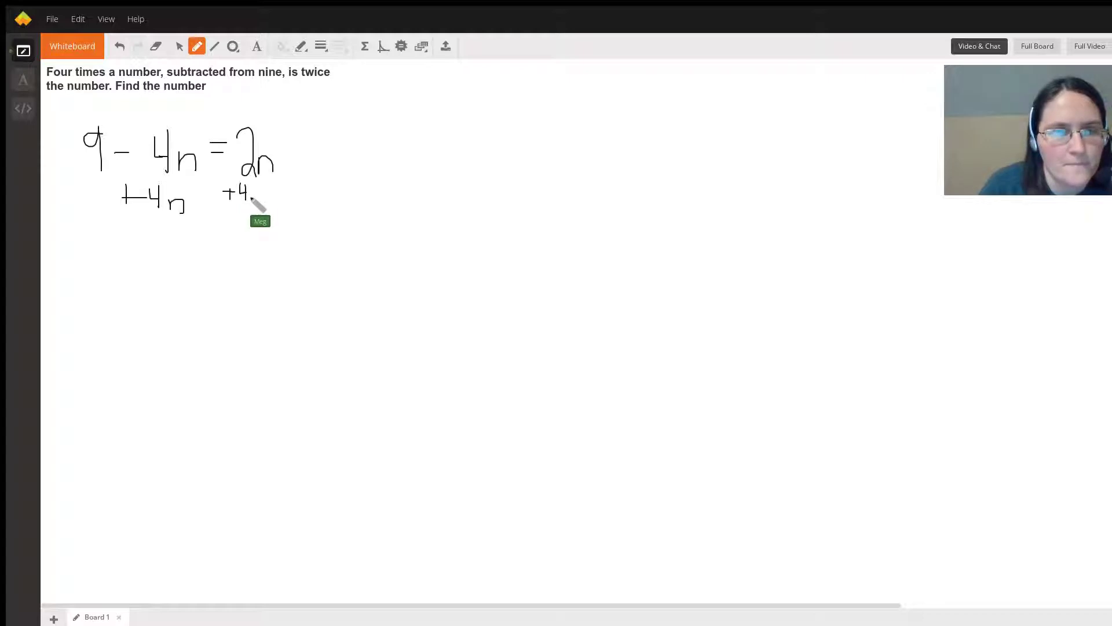
drag(252, 193, 259, 207)
mouse_move(130, 232)
mouse_down()
mouse_move(136, 261)
mouse_move(210, 245)
mouse_move(246, 252)
mouse_up()
mouse_move(113, 268)
mouse_down()
mouse_move(151, 268)
mouse_move(122, 300)
mouse_up()
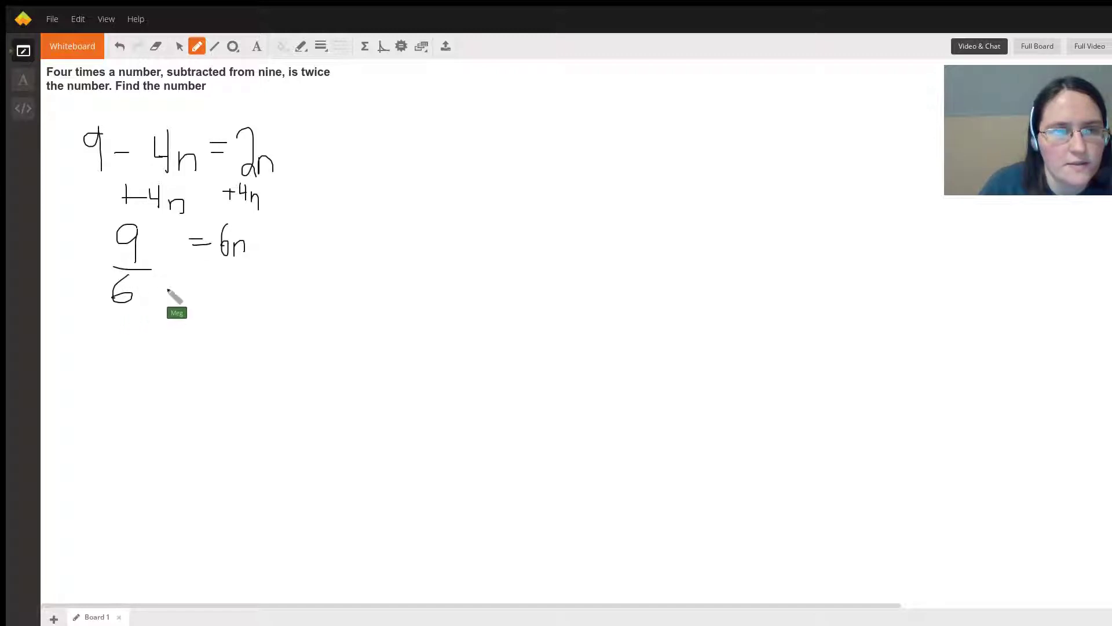
mouse_move(220, 259)
mouse_down()
mouse_move(261, 259)
mouse_move(233, 294)
mouse_up()
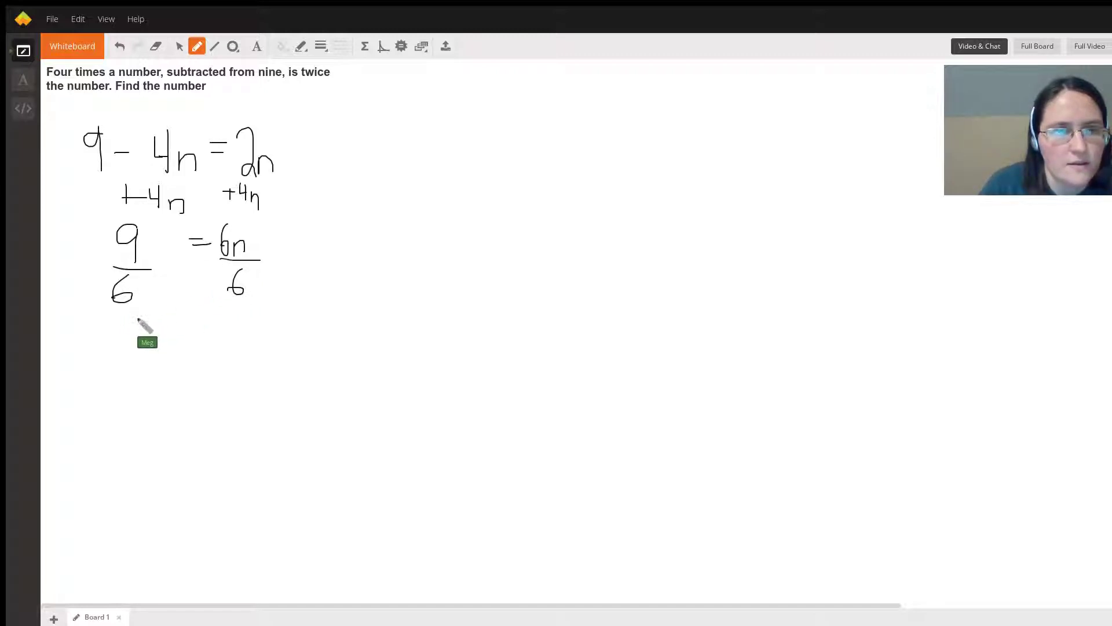
Write the answer 3/2 = n and draw a box around it
mouse_move(148, 315)
mouse_down()
mouse_move(165, 341)
mouse_move(158, 369)
mouse_move(185, 345)
mouse_up()
drag(189, 332, 209, 348)
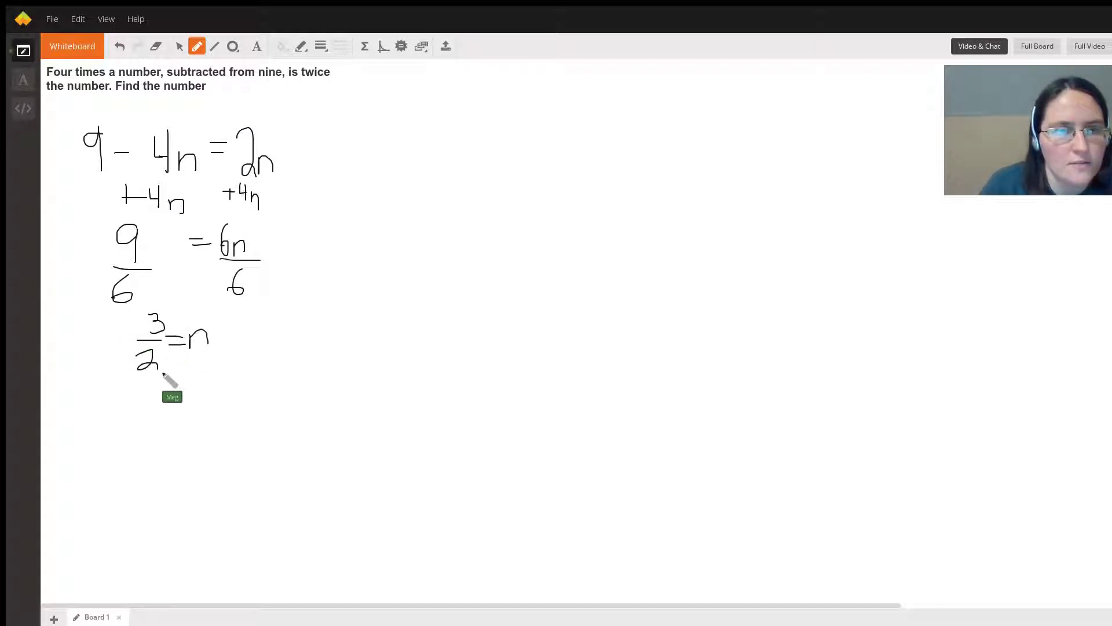
drag(126, 311, 224, 311)
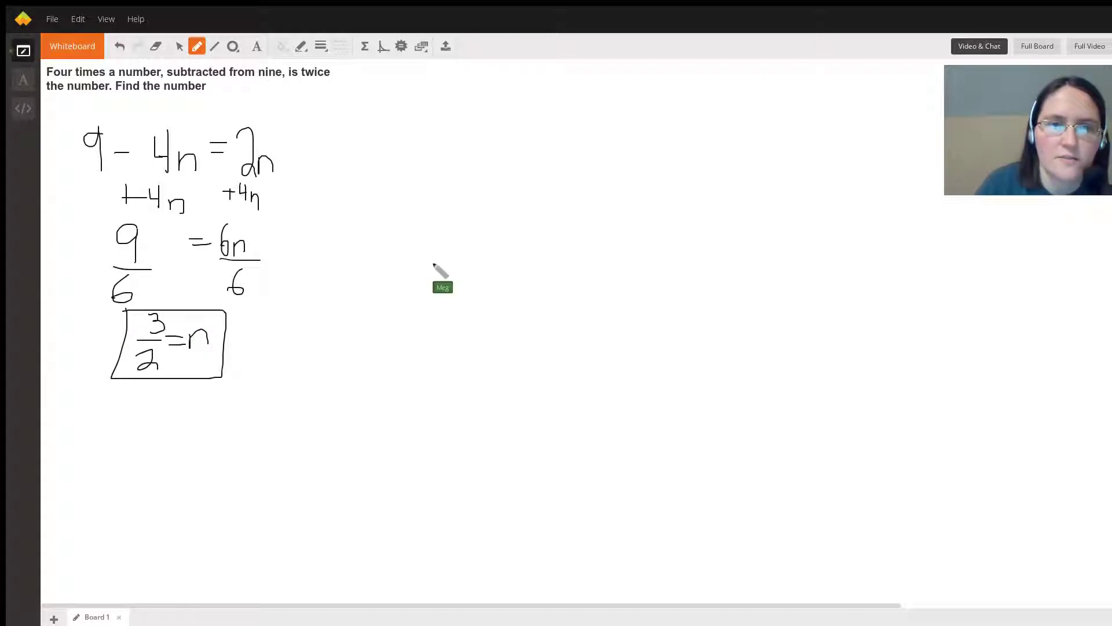
Write the check 9 − 4(3/2) = 2(3/2) beside the answer, cancelling the 4 to 2
mouse_move(360, 252)
mouse_down()
mouse_move(372, 291)
mouse_move(404, 272)
mouse_move(447, 295)
mouse_move(470, 277)
mouse_move(474, 304)
mouse_up()
drag(480, 256, 496, 315)
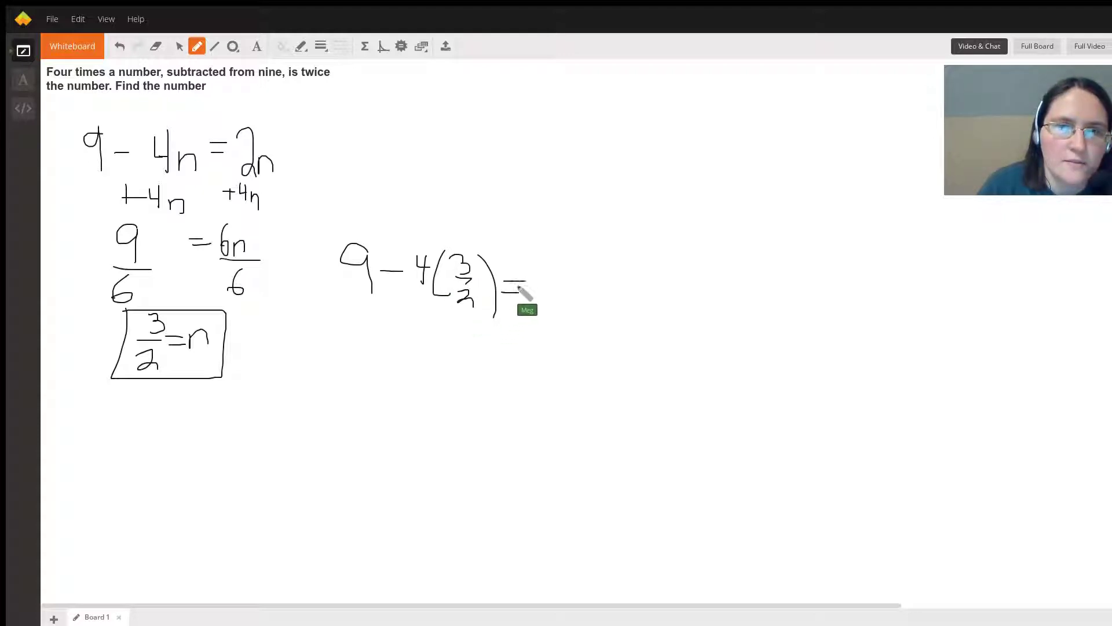
mouse_move(522, 271)
mouse_down()
mouse_move(539, 302)
mouse_move(576, 308)
mouse_up()
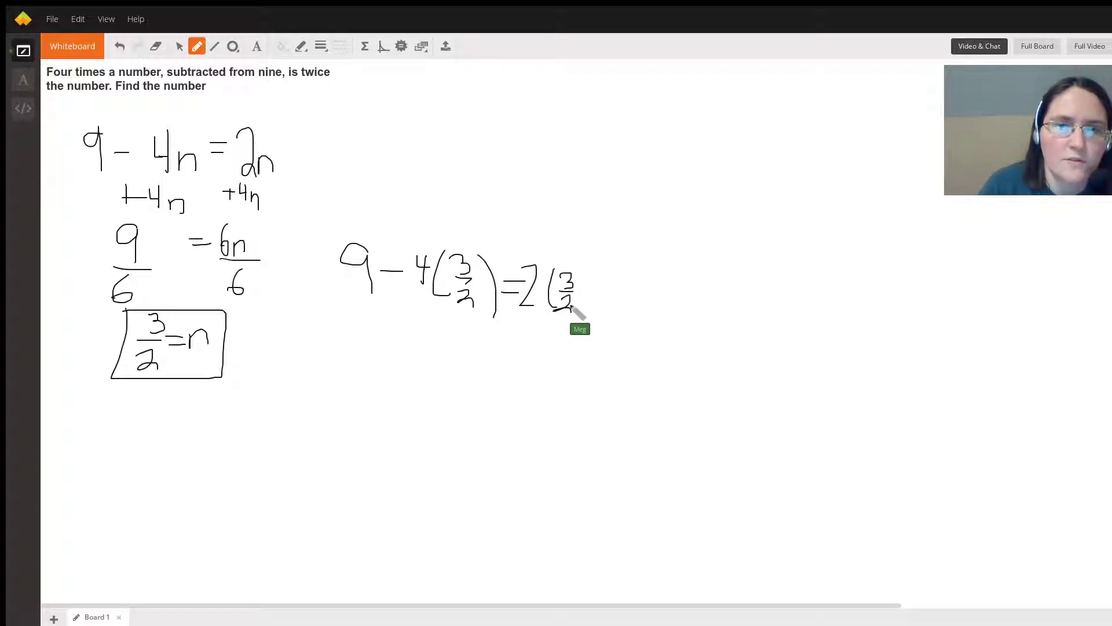
drag(578, 268, 581, 311)
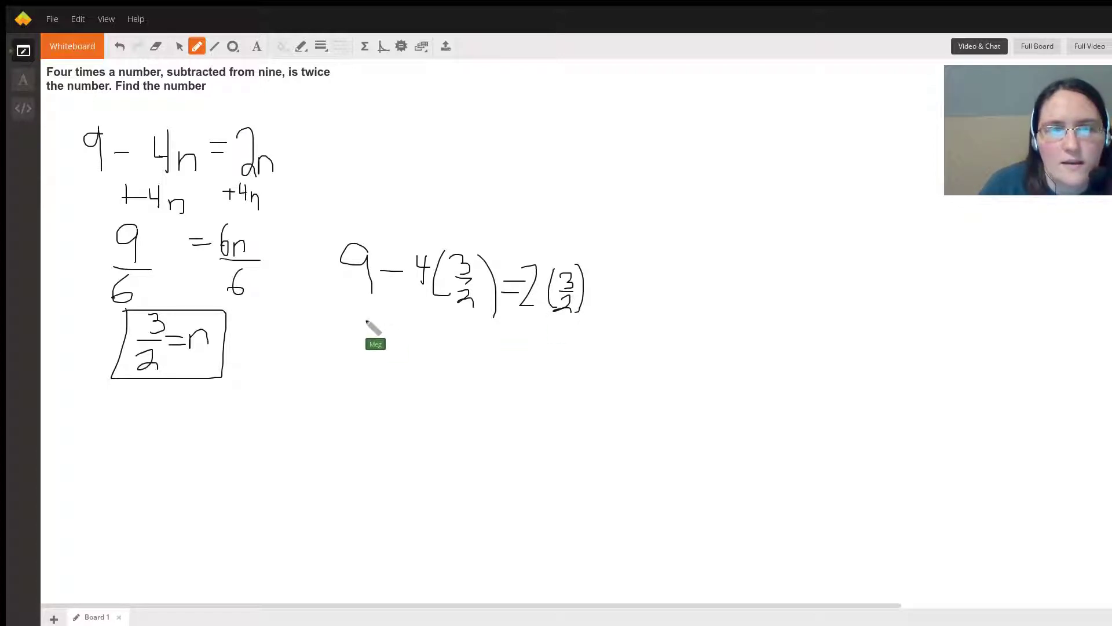
mouse_move(365, 315)
mouse_down()
mouse_move(363, 345)
mouse_move(397, 331)
mouse_up()
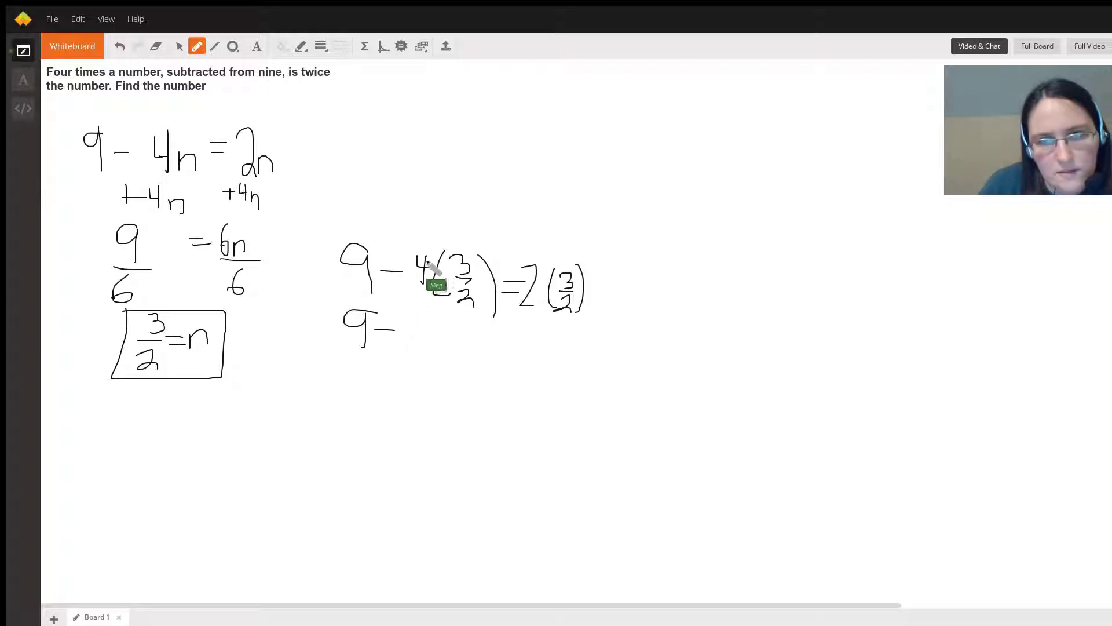
drag(440, 254, 436, 299)
drag(414, 233, 429, 246)
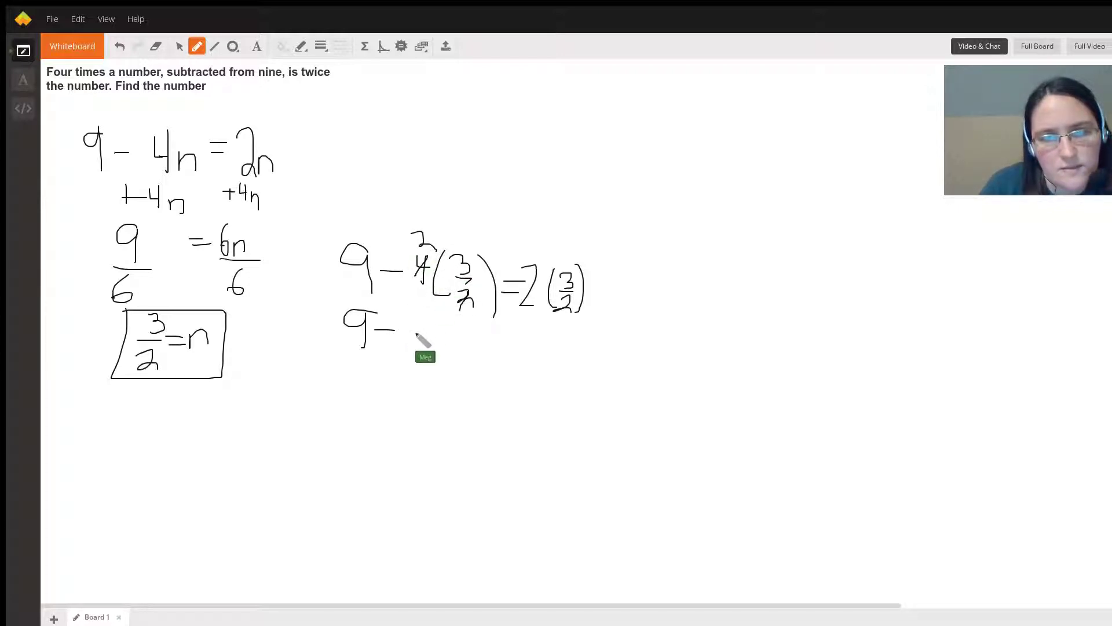
Cancel the 2s, write 9 − 6 = 3, undo a stray stroke, and re-outline the answer box
mouse_move(428, 322)
mouse_down()
mouse_move(416, 348)
mouse_move(460, 344)
mouse_up()
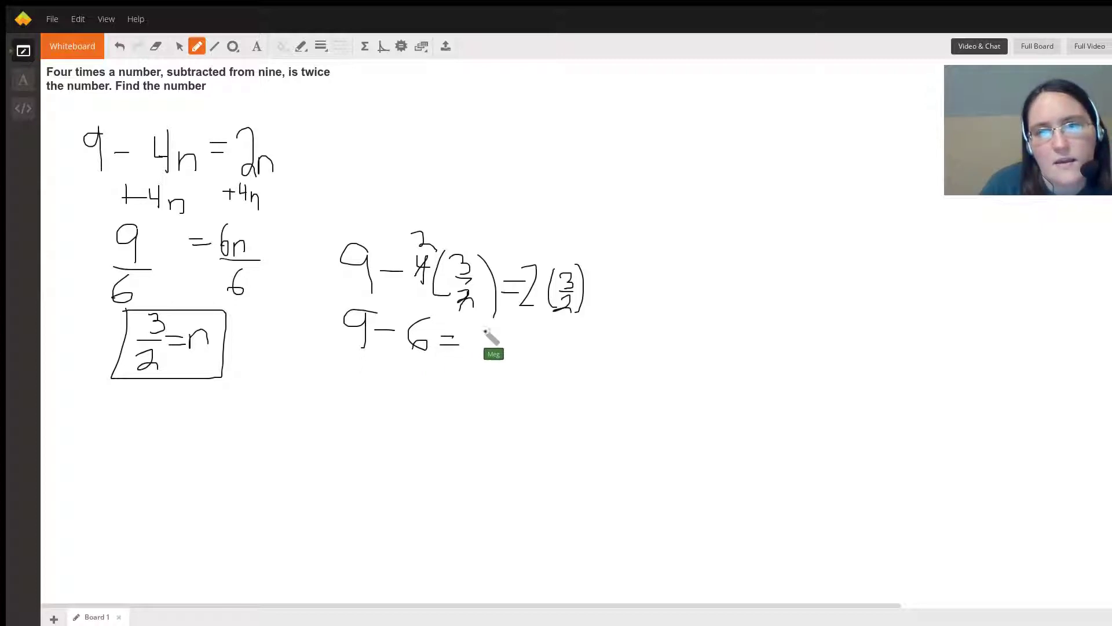
drag(539, 274, 508, 296)
drag(575, 294, 553, 309)
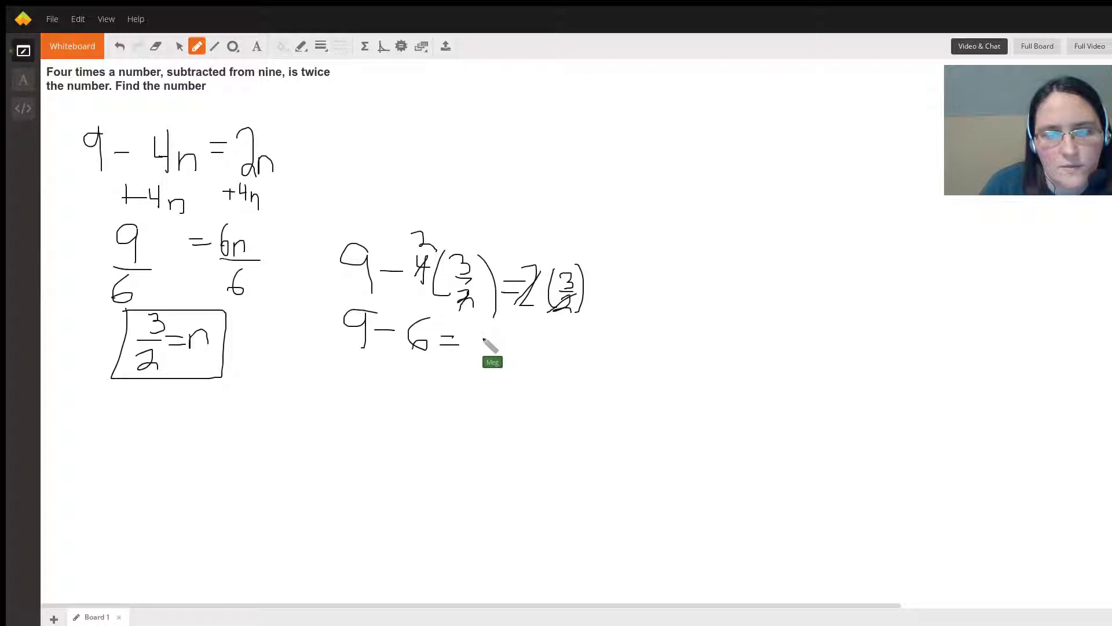
drag(470, 323, 471, 348)
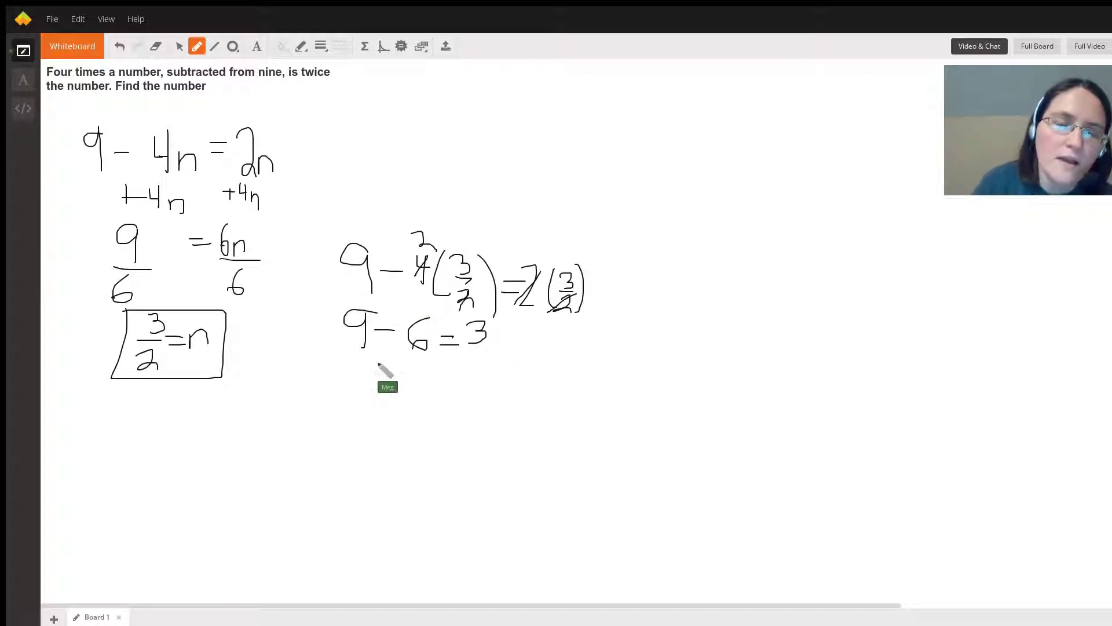
mouse_move(383, 369)
mouse_down()
mouse_move(391, 404)
mouse_move(447, 382)
mouse_move(454, 402)
mouse_up()
key(ctrl+z)
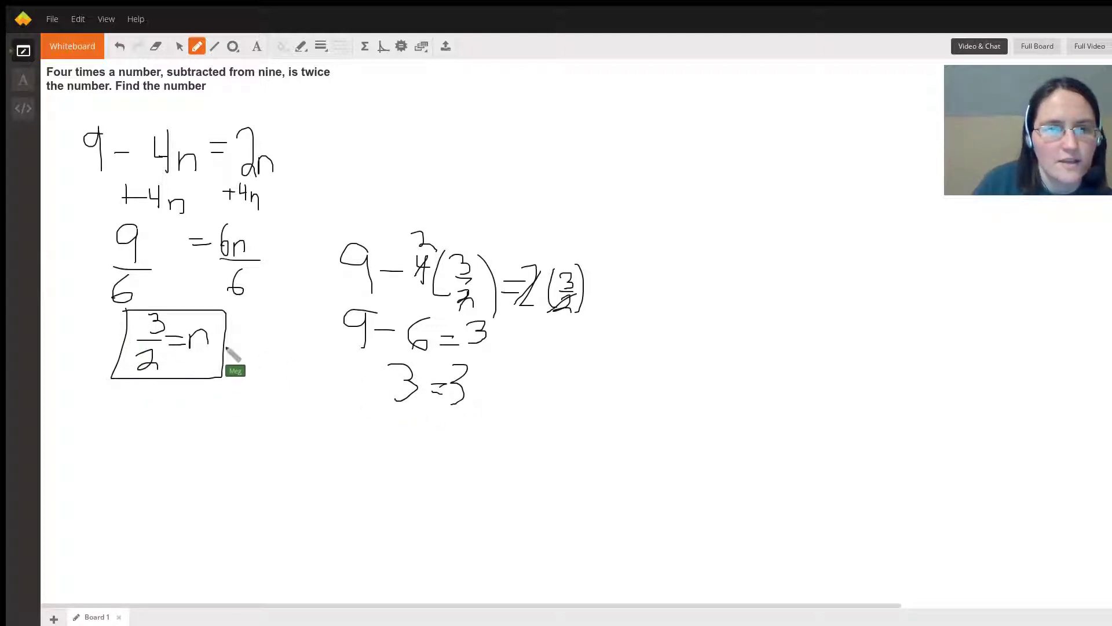
drag(124, 310, 126, 311)
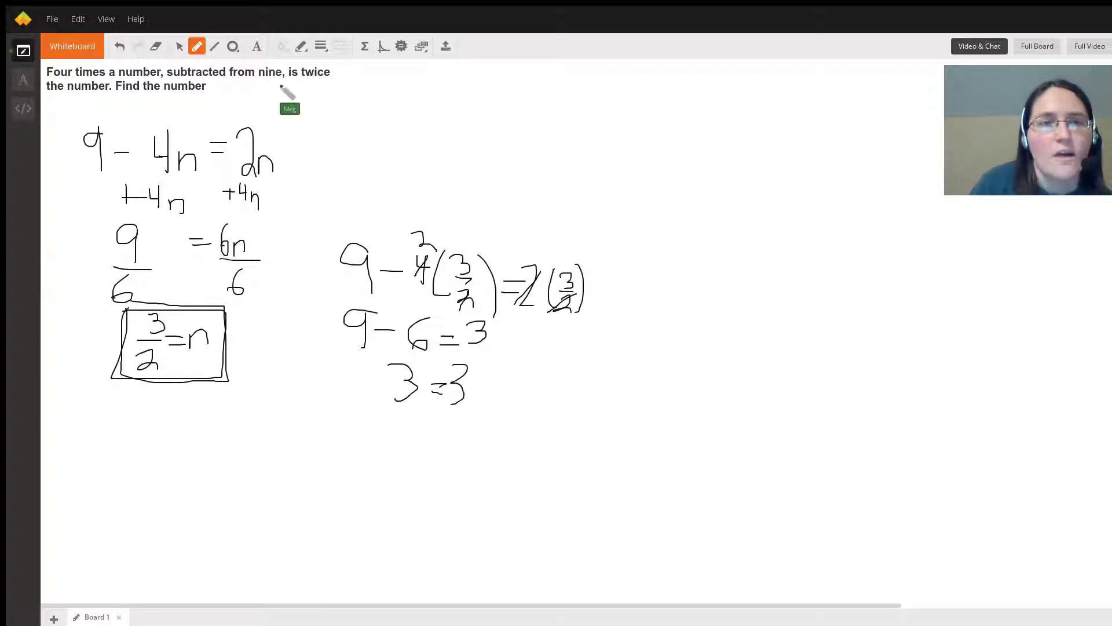